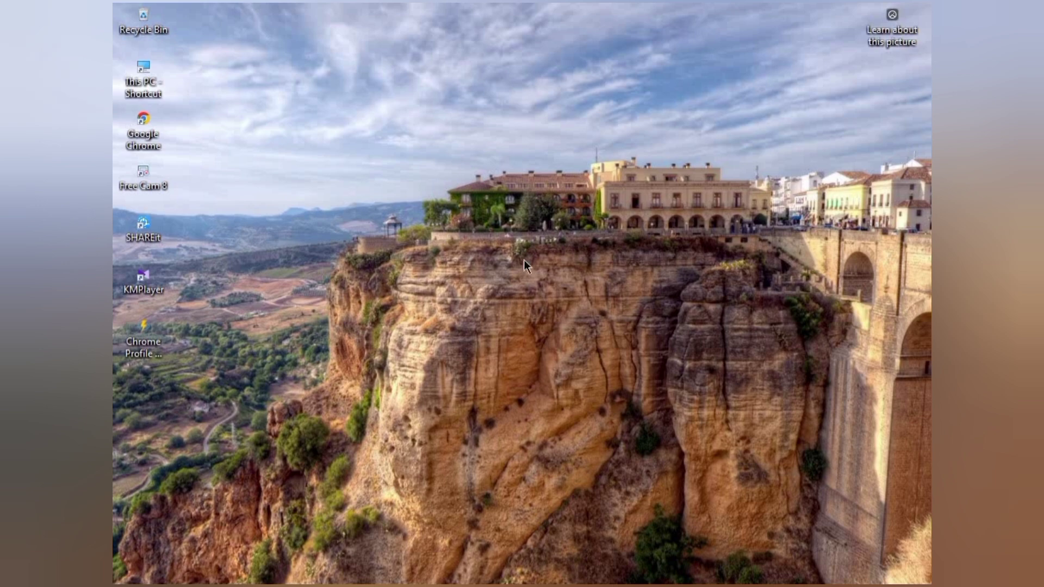
# Step: Open Computer Management from This PC and show Disk Management
pyautogui.doubleClick(142, 87)
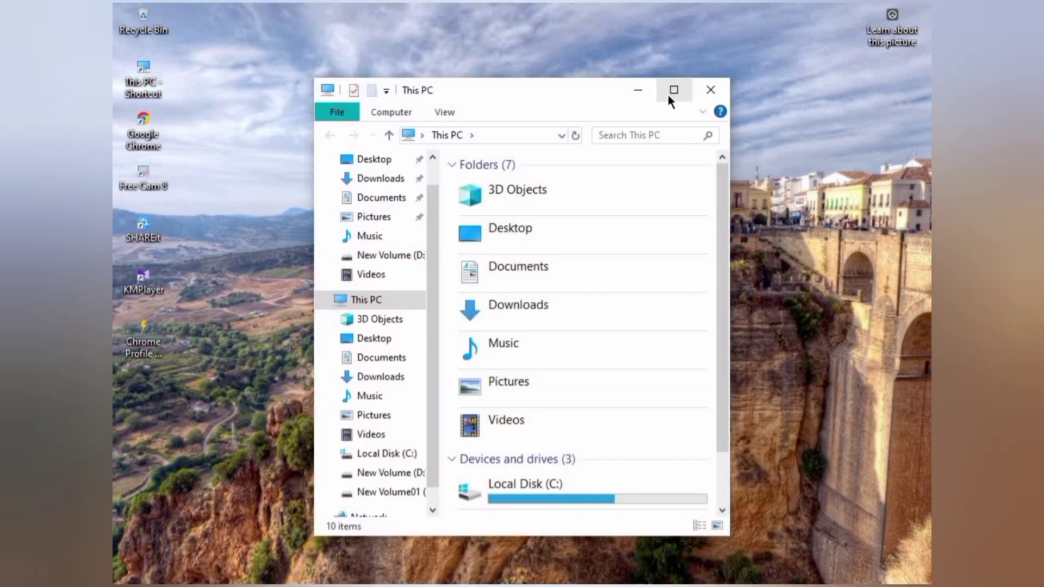
pyautogui.rightClick(385, 303)
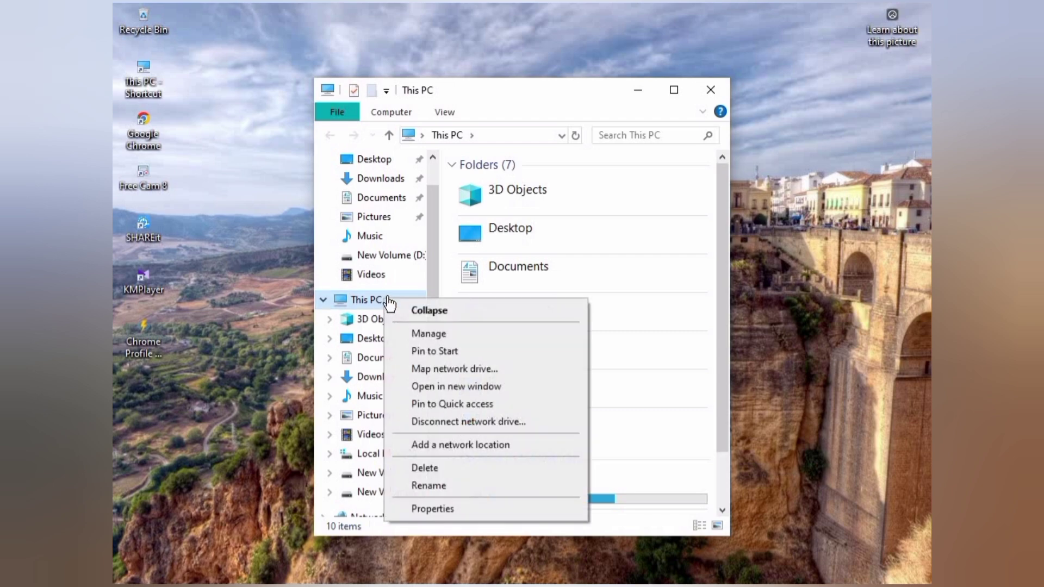
pyautogui.click(441, 334)
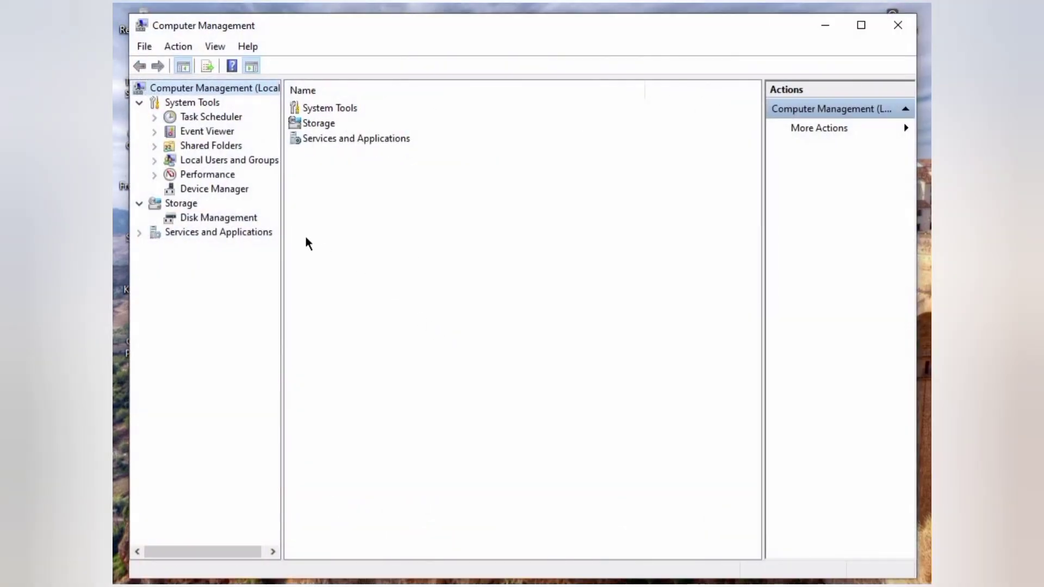
pyautogui.click(221, 216)
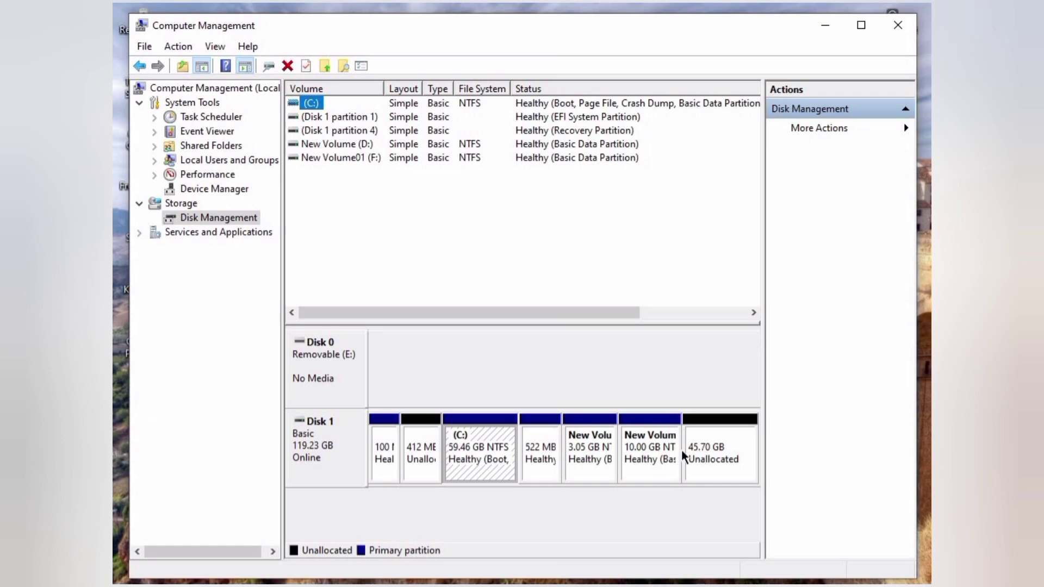
# Step: Check the existing drives and their free space in a maximized This PC window, then return to Disk Management
pyautogui.click(825, 26)
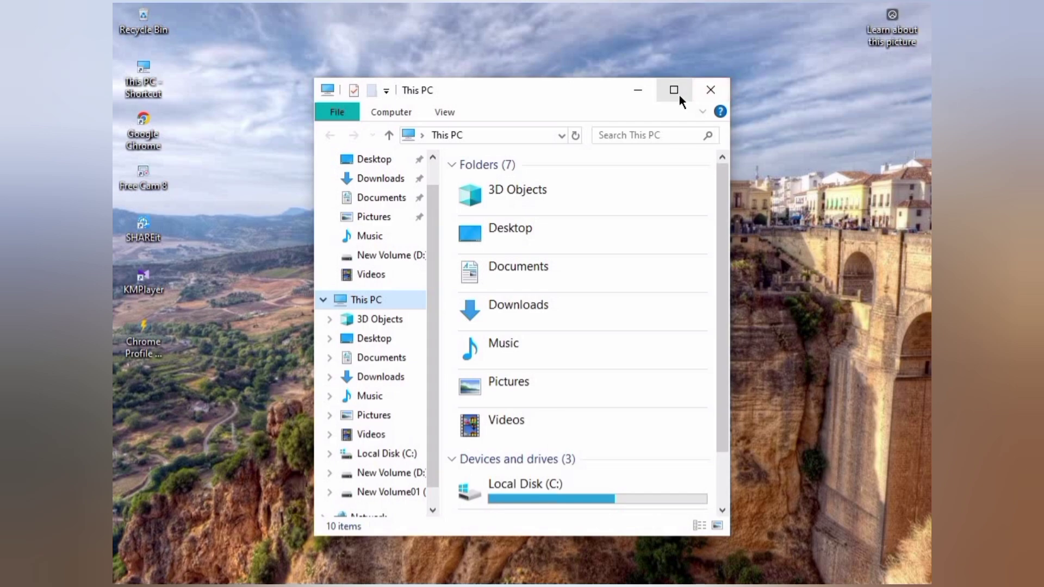
pyautogui.click(680, 96)
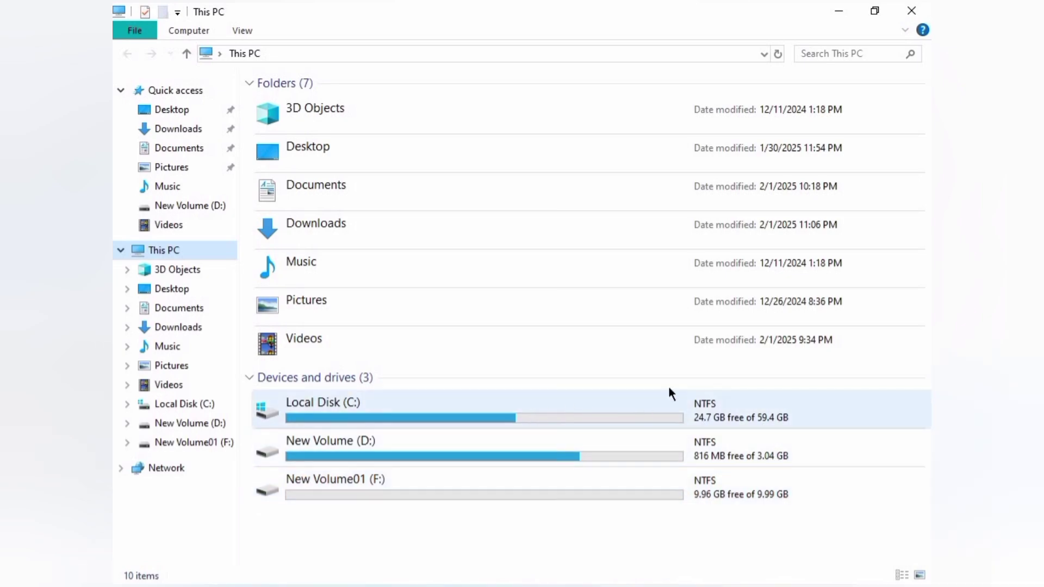
pyautogui.click(838, 12)
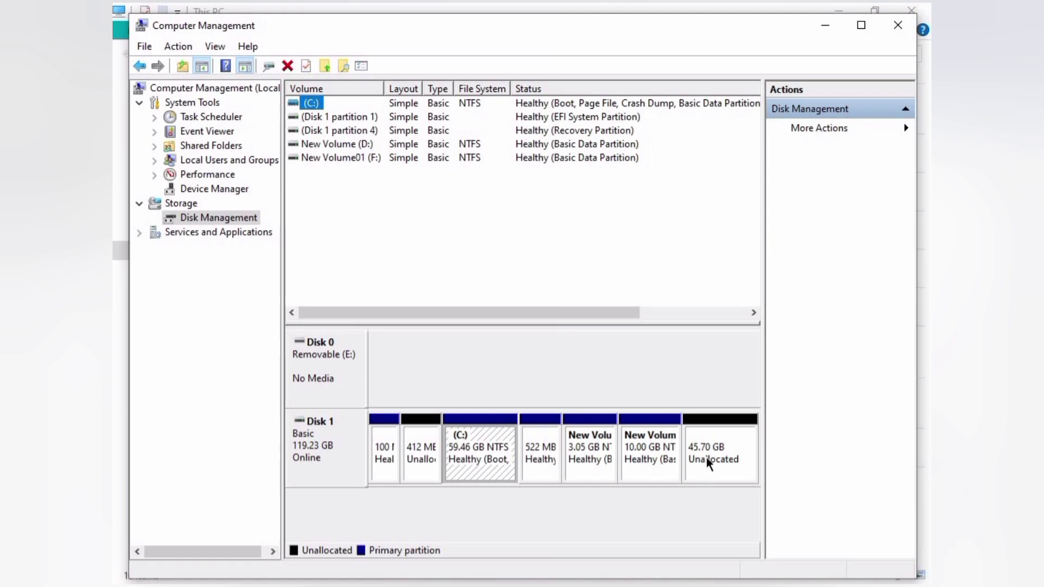
# Step: Start a new simple volume on Disk 1's 45.70 GB unallocated space and proceed to the volume size settings
pyautogui.rightClick(706, 458)
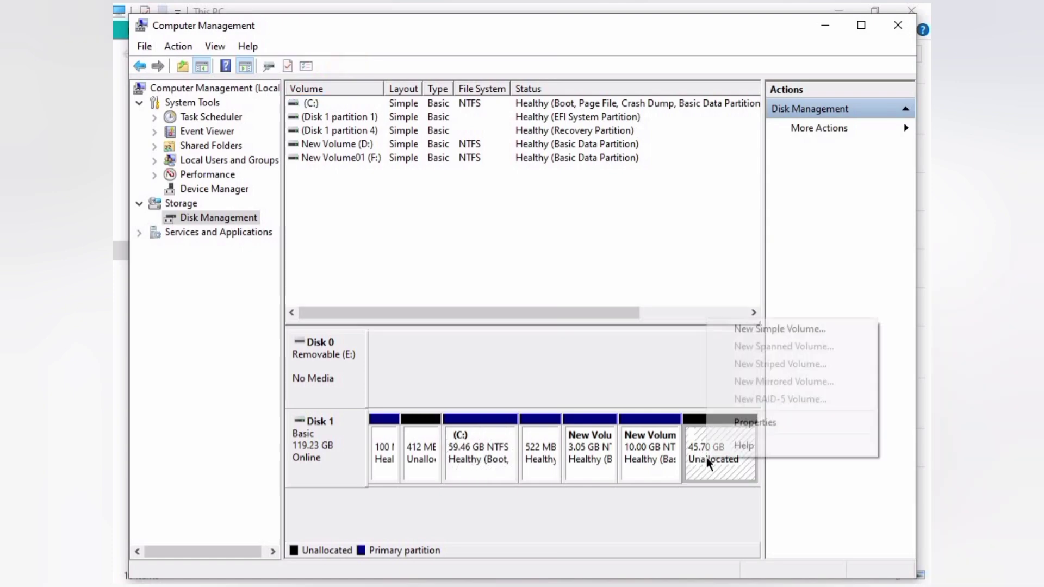
pyautogui.click(779, 333)
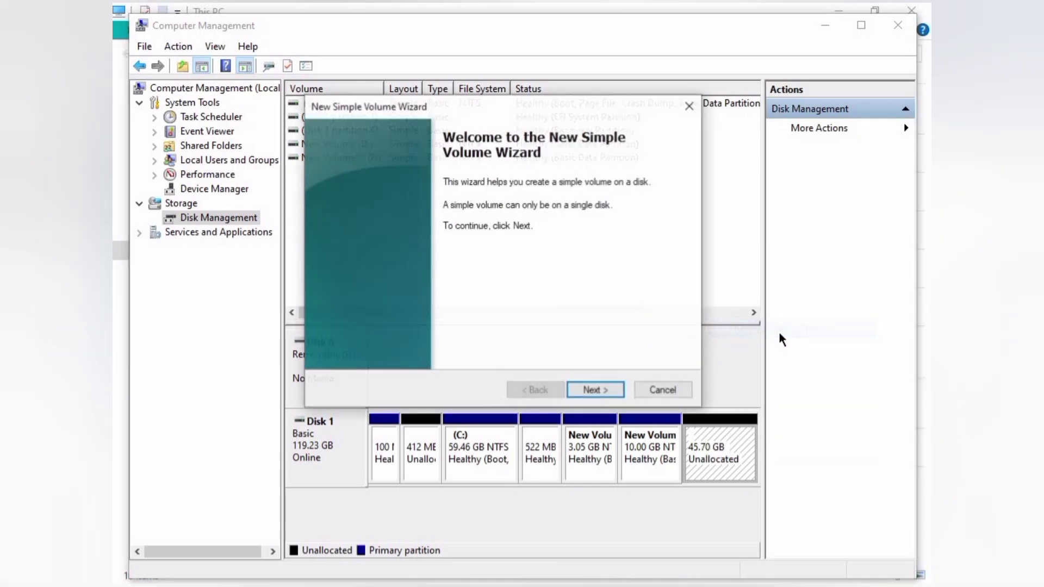
pyautogui.click(595, 390)
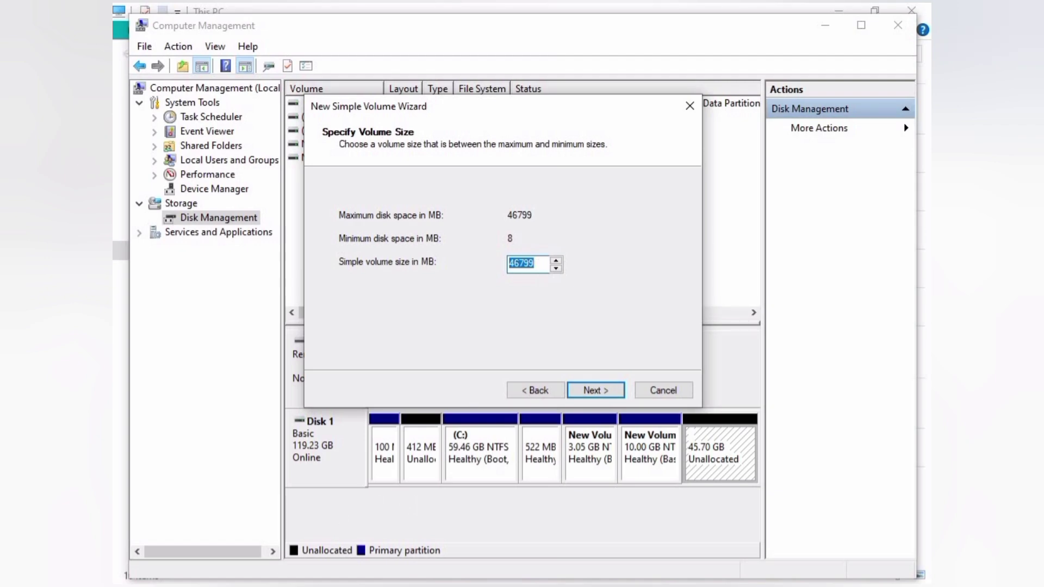
# Step: Switch to Calculator, compute 1024 × 20 to convert 20 GB to megabytes, and return to the volume wizard
pyautogui.click(127, 586)
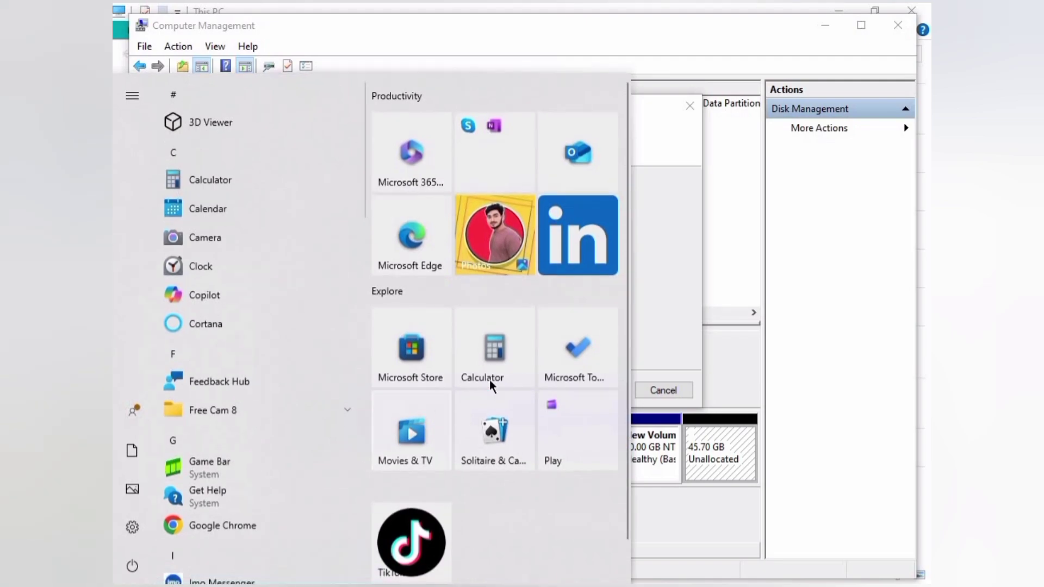
pyautogui.click(501, 371)
pyautogui.press('1')
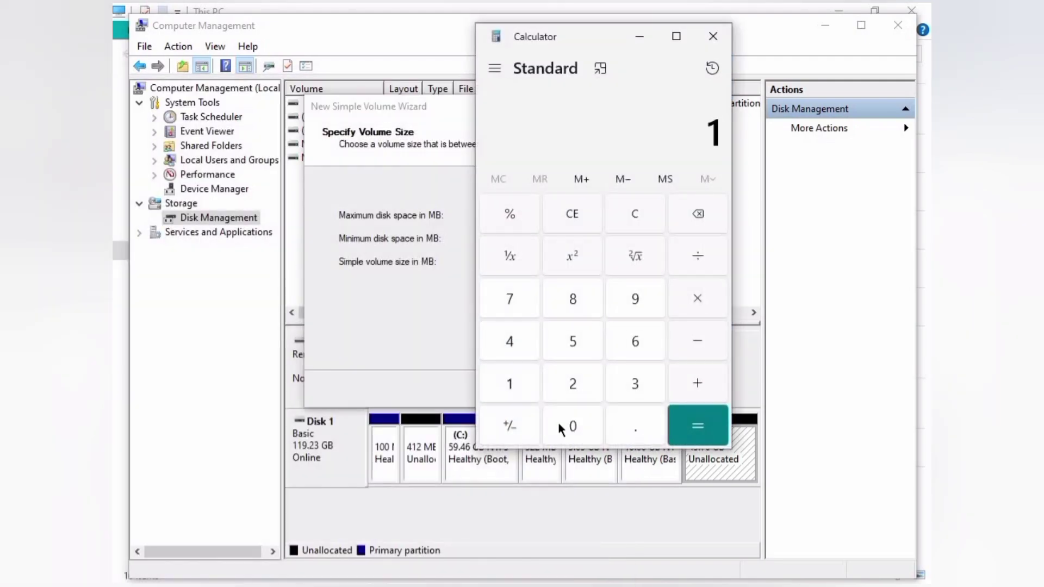
pyautogui.click(575, 425)
pyautogui.click(572, 385)
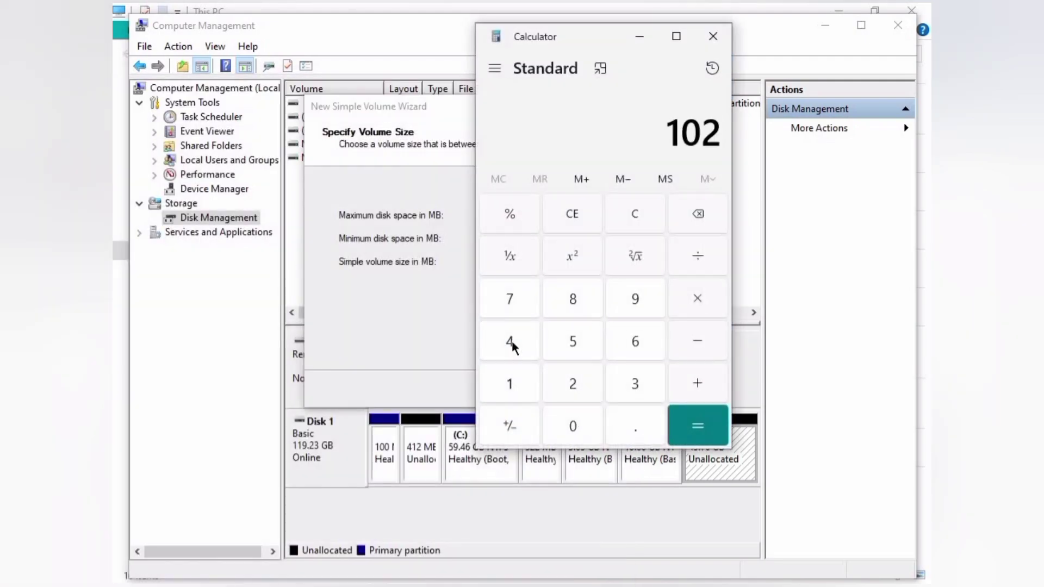
pyautogui.click(511, 342)
pyautogui.click(698, 299)
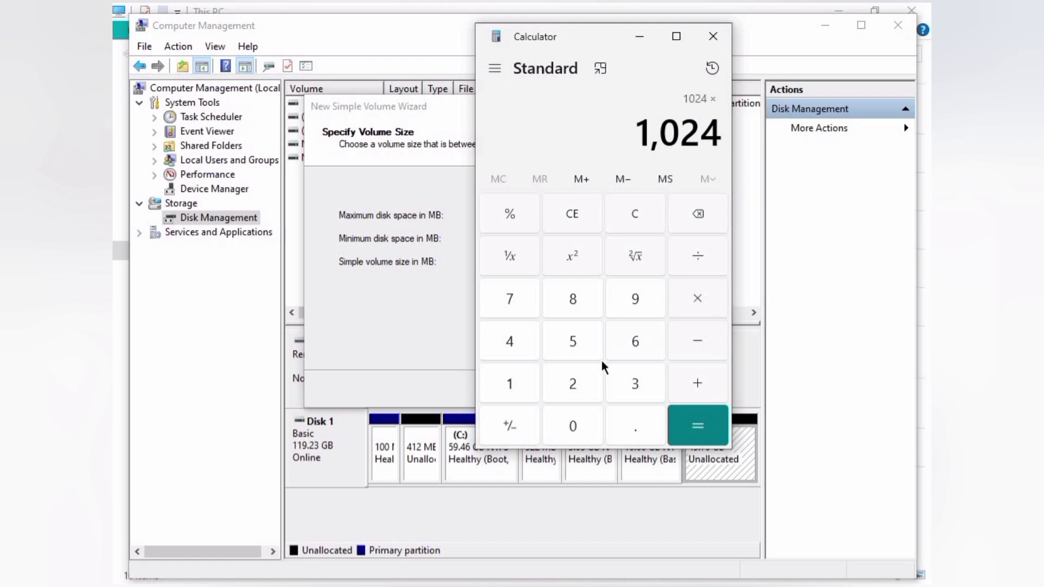
pyautogui.click(577, 385)
pyautogui.click(576, 426)
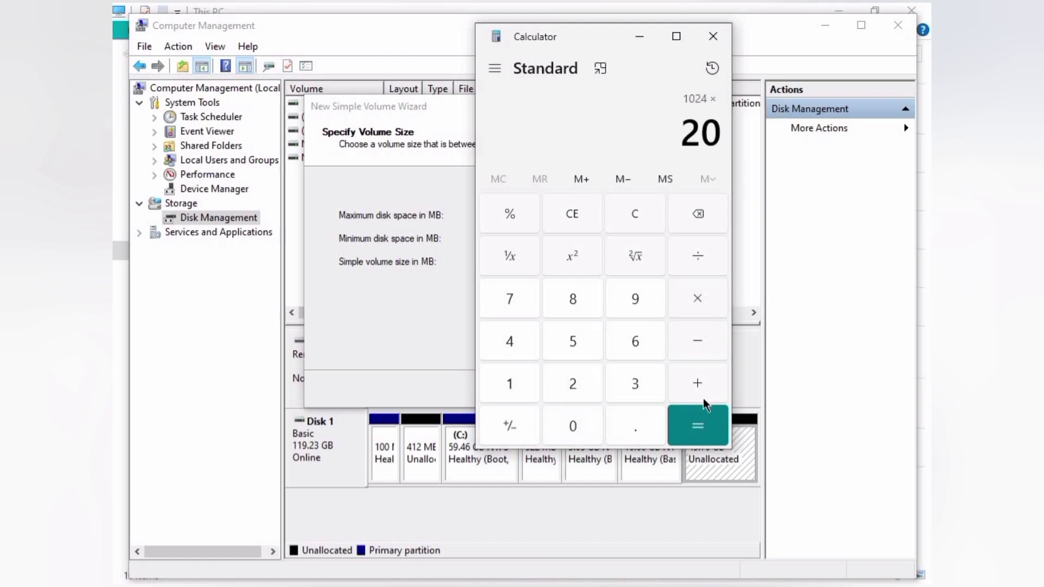
pyautogui.click(702, 432)
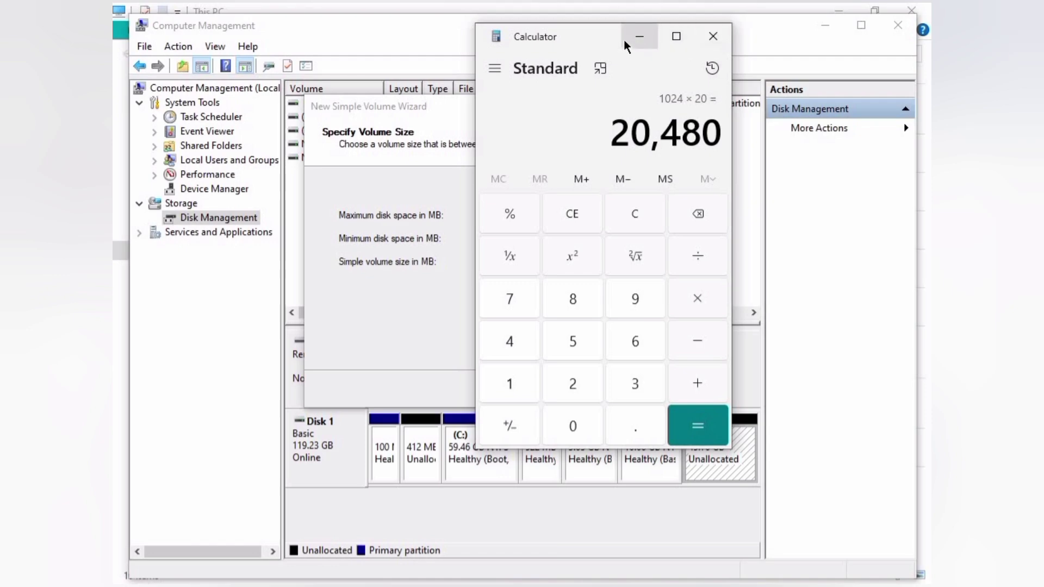
pyautogui.click(640, 37)
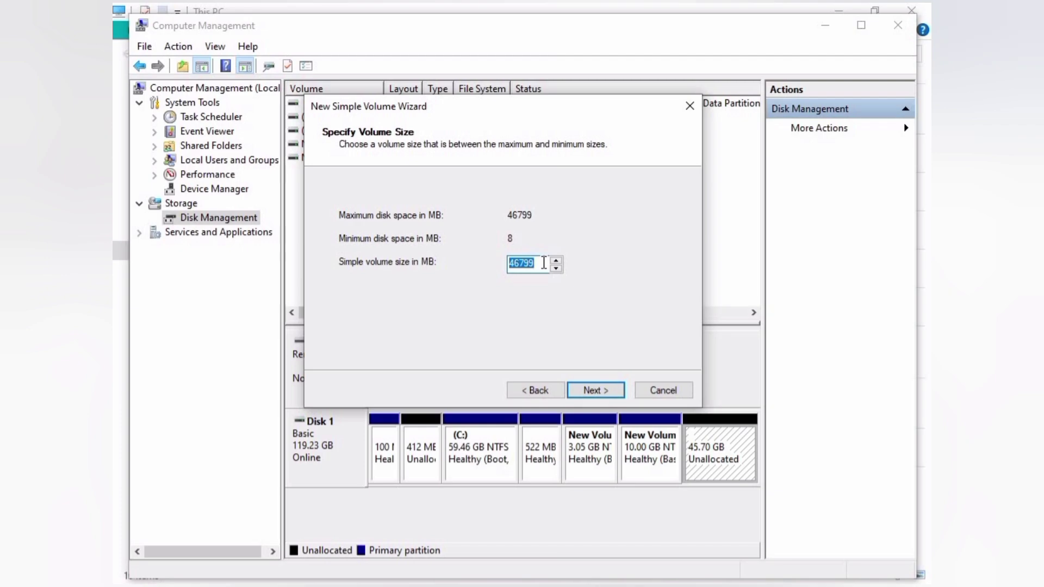
# Step: Set the simple volume size to 20480 MB and assign drive letter G
pyautogui.write('2')
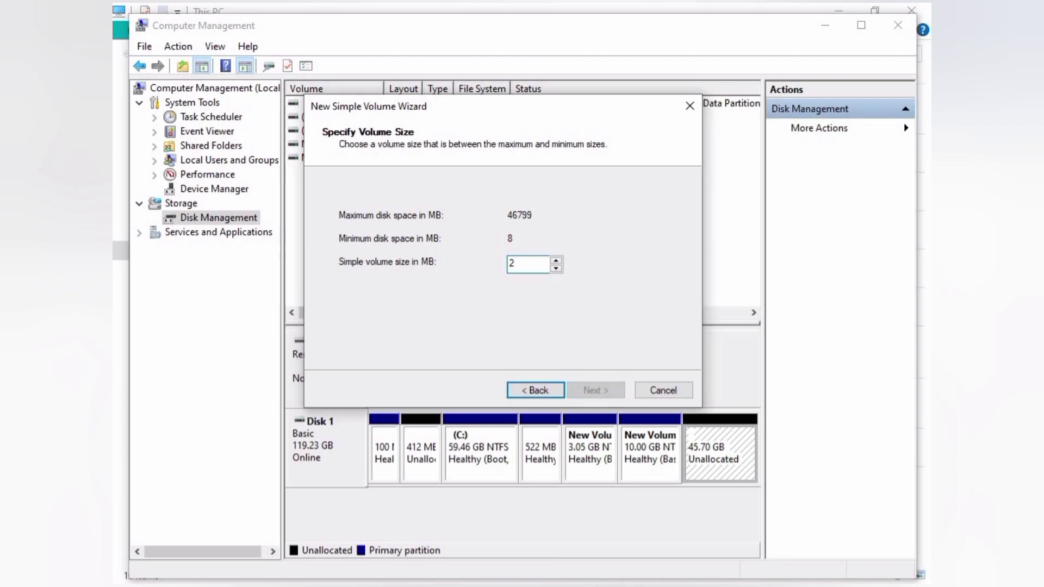
pyautogui.write('0480')
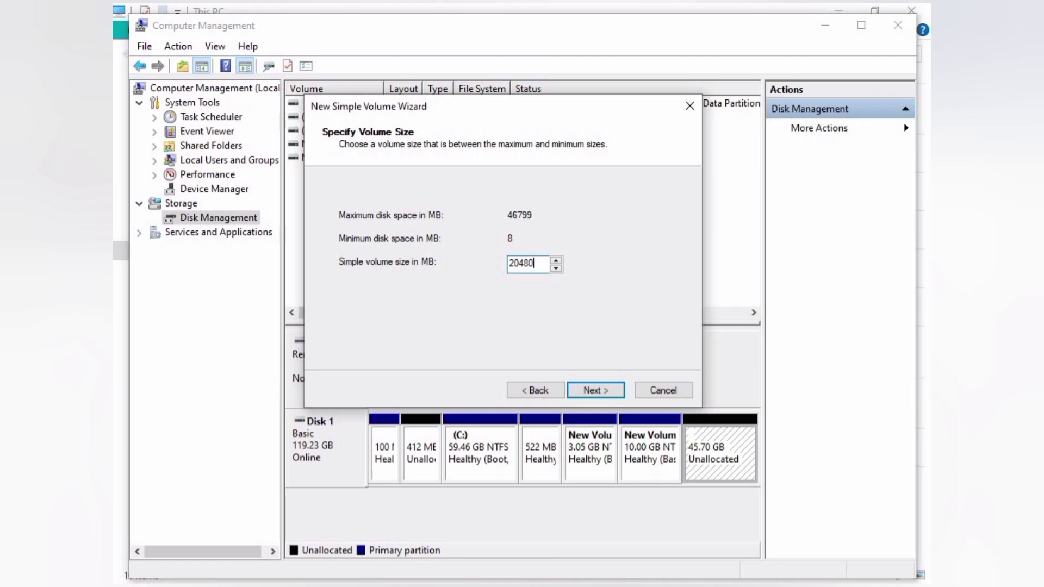
pyautogui.click(610, 386)
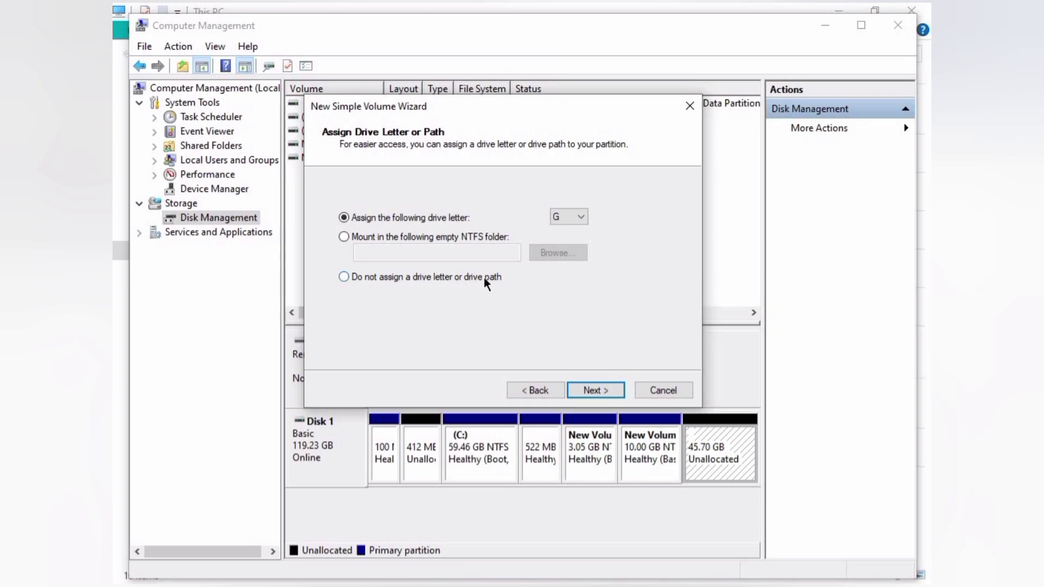
pyautogui.click(581, 215)
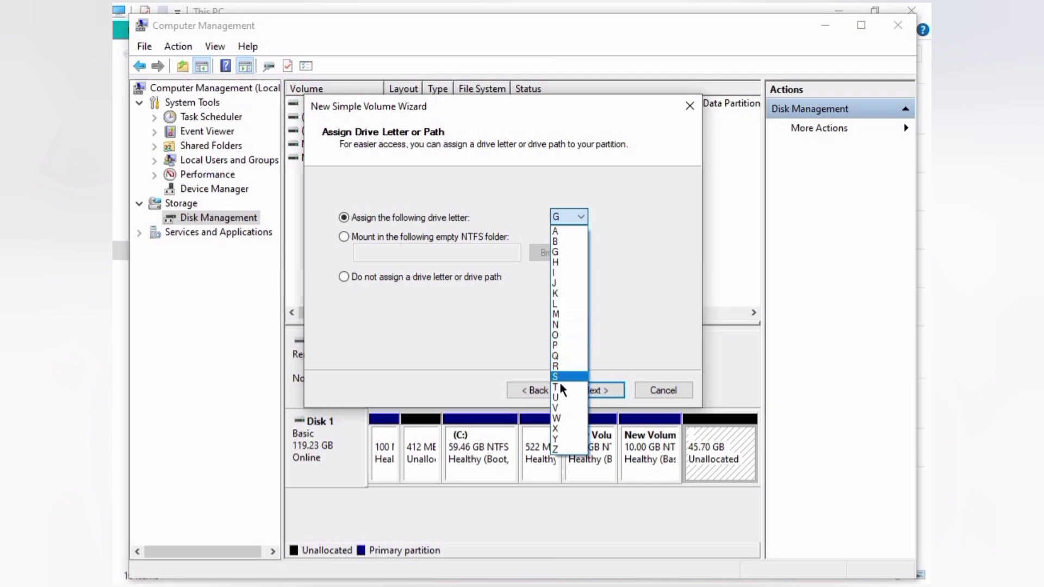
pyautogui.click(560, 252)
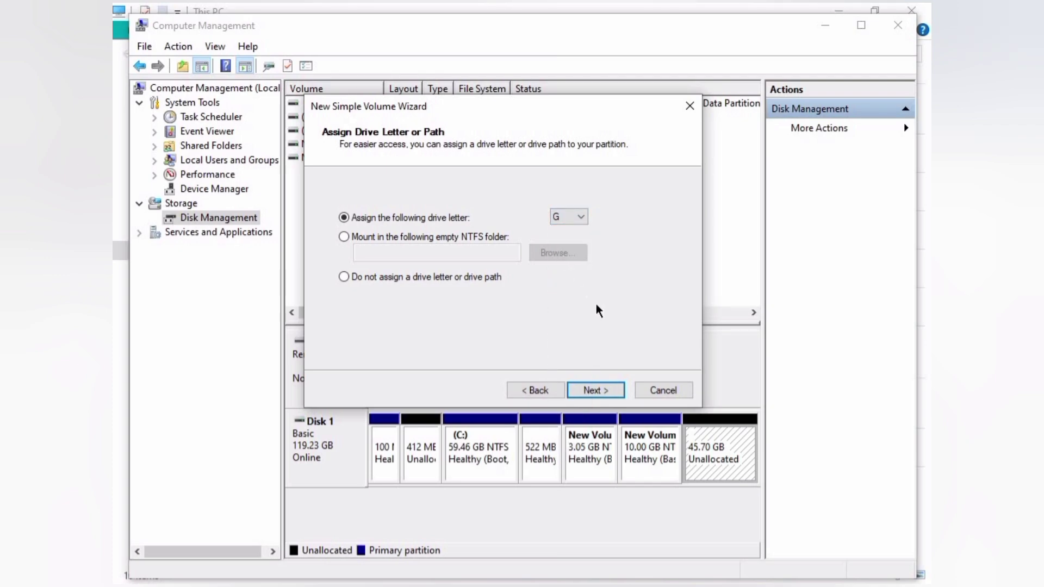
pyautogui.click(600, 390)
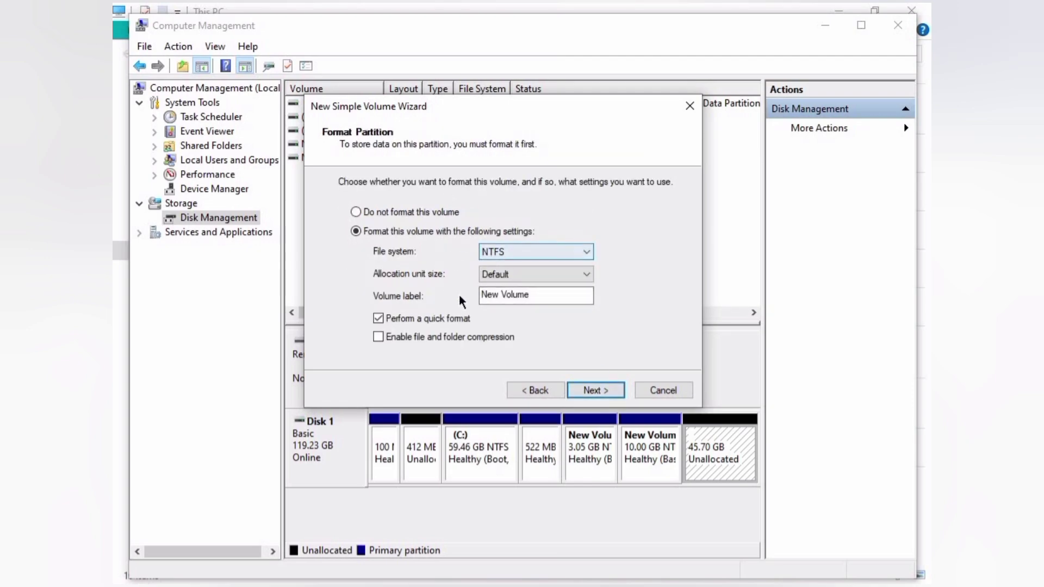
# Step: Choose NTFS as the new volume's file system with the Default allocation unit size
pyautogui.moveTo(539, 296); pyautogui.dragTo(478, 295)
pyautogui.click(542, 299)
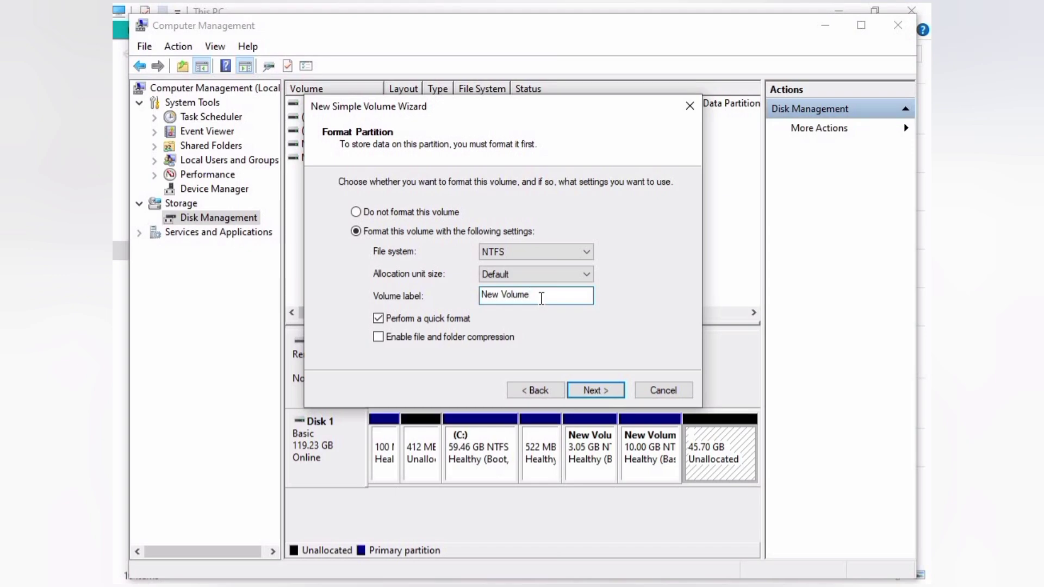
pyautogui.click(563, 250)
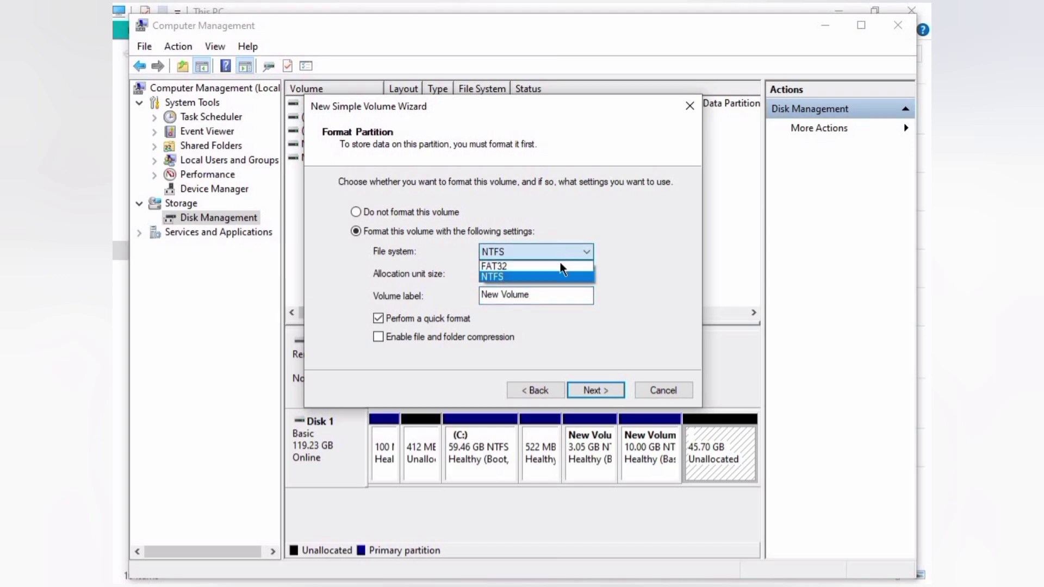
pyautogui.click(556, 277)
pyautogui.click(558, 272)
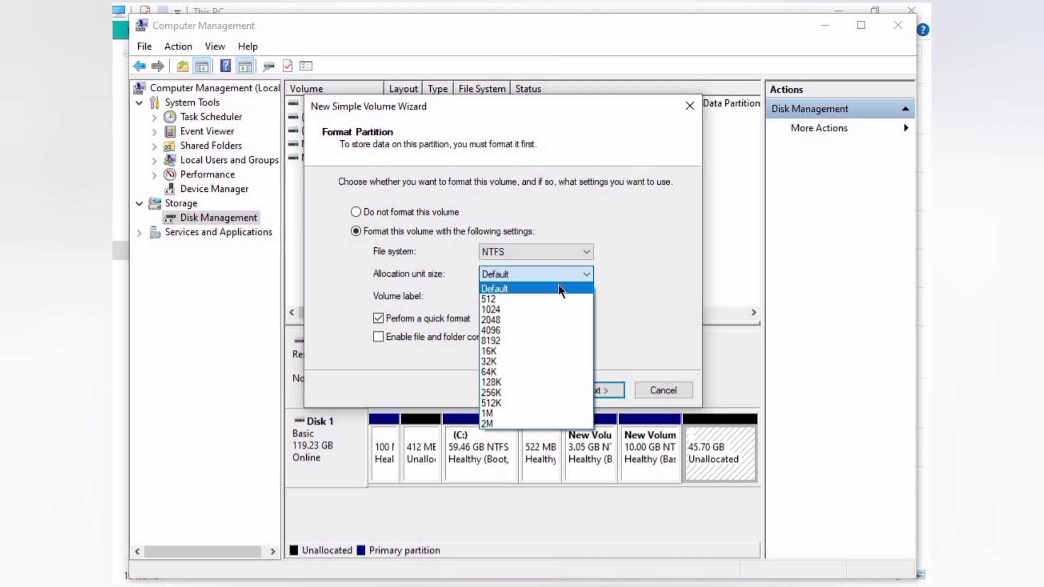
pyautogui.click(559, 288)
# Step: Label the volume "New M" and finish the wizard to create it
pyautogui.click(550, 295)
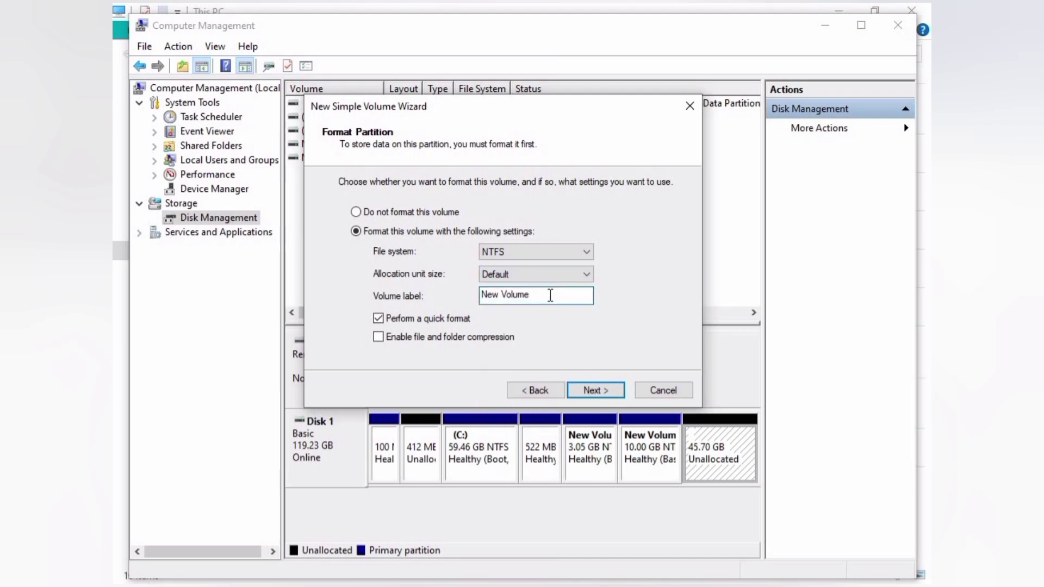
pyautogui.moveTo(551, 295); pyautogui.dragTo(501, 296)
pyautogui.press('BackSpace')
pyautogui.write('M')
pyautogui.click(597, 391)
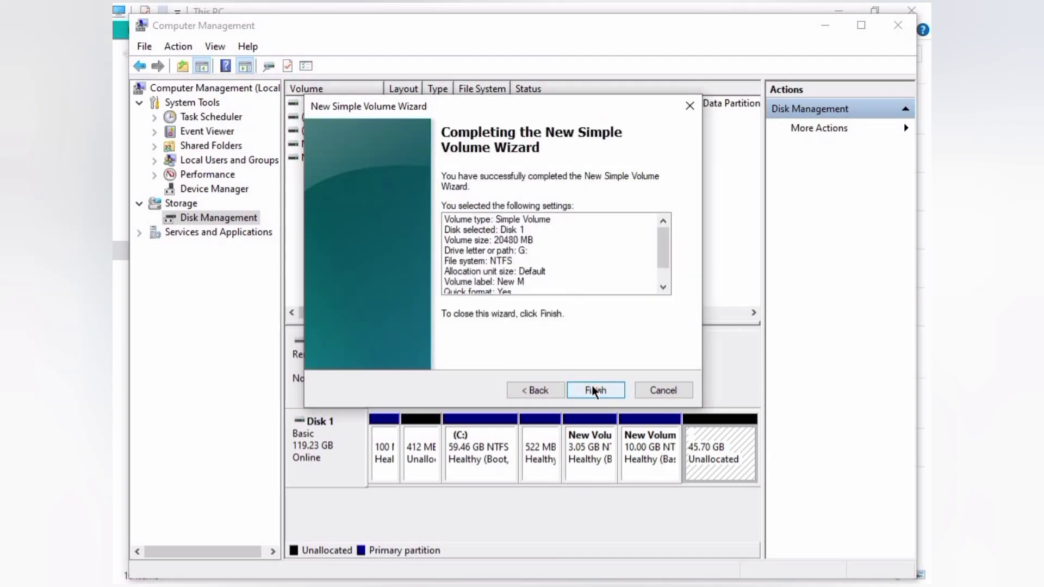
pyautogui.click(594, 390)
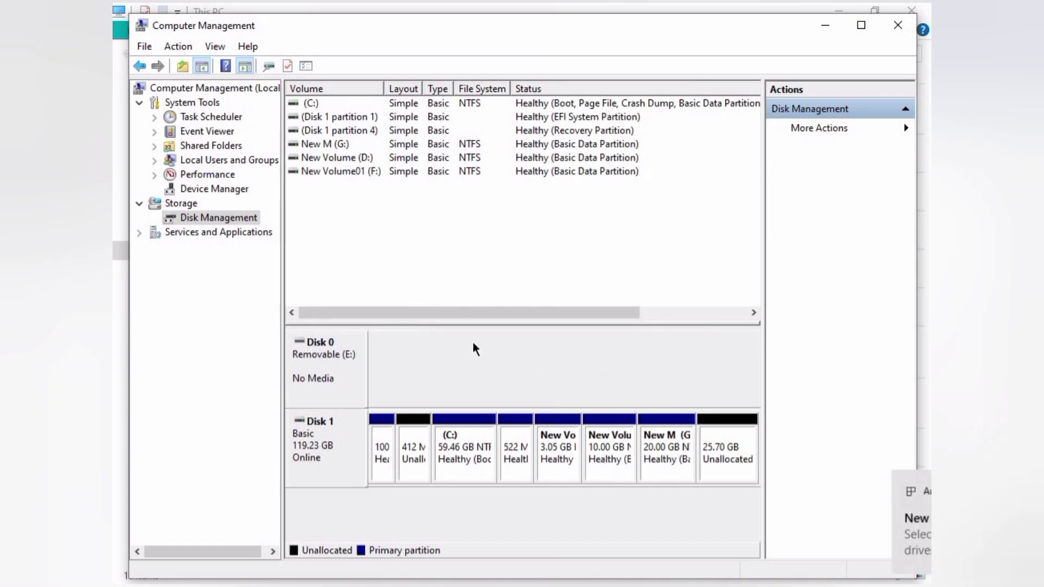
# Step: Create another simple volume from the 25.70 GB unallocated space, using 26319 MB, drive letter H, NTFS and the label "New Volume"
pyautogui.click(711, 459)
pyautogui.rightClick(710, 458)
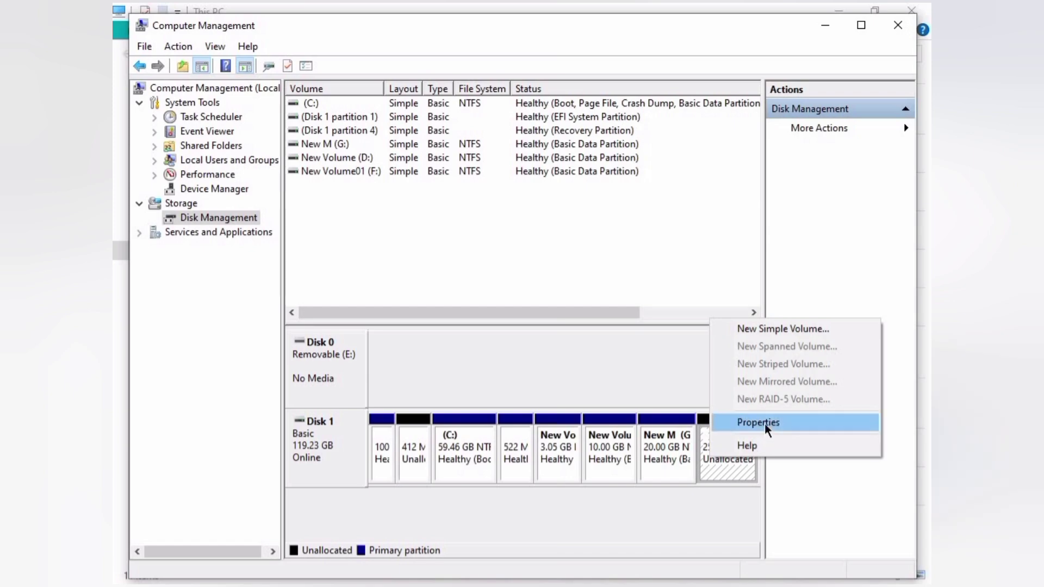
pyautogui.click(790, 334)
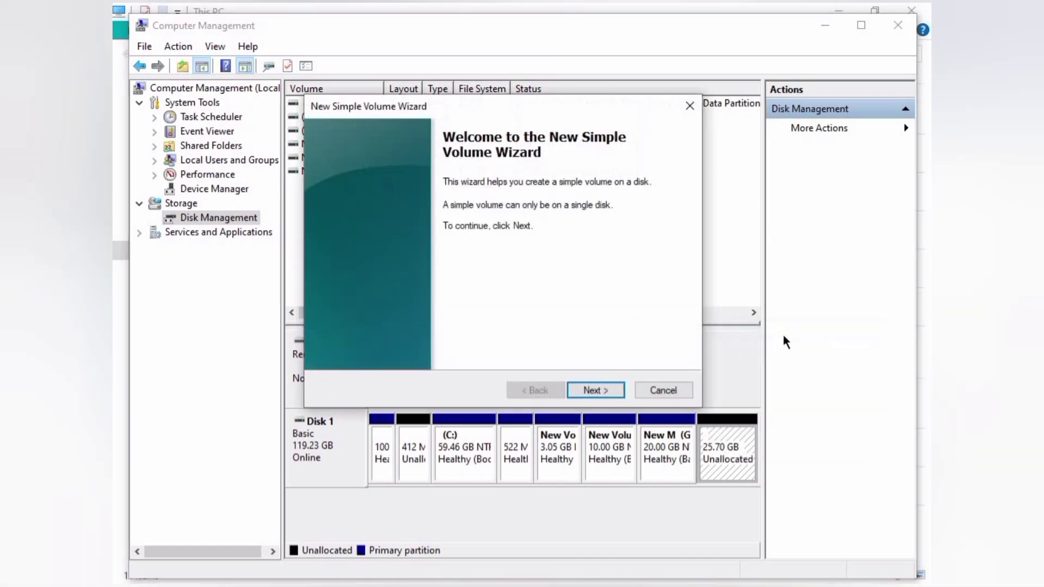
pyautogui.click(608, 387)
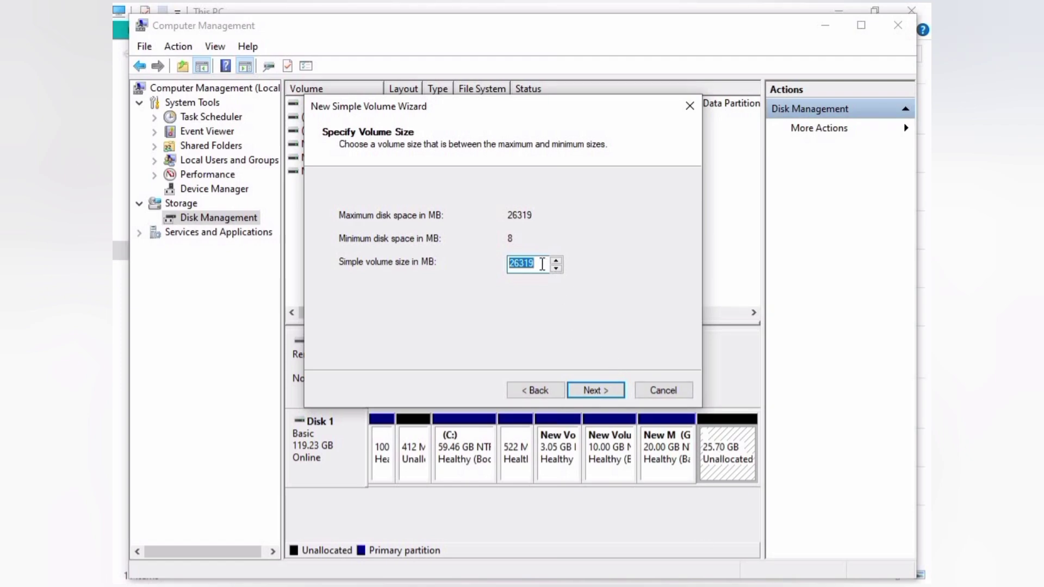
pyautogui.click(542, 265)
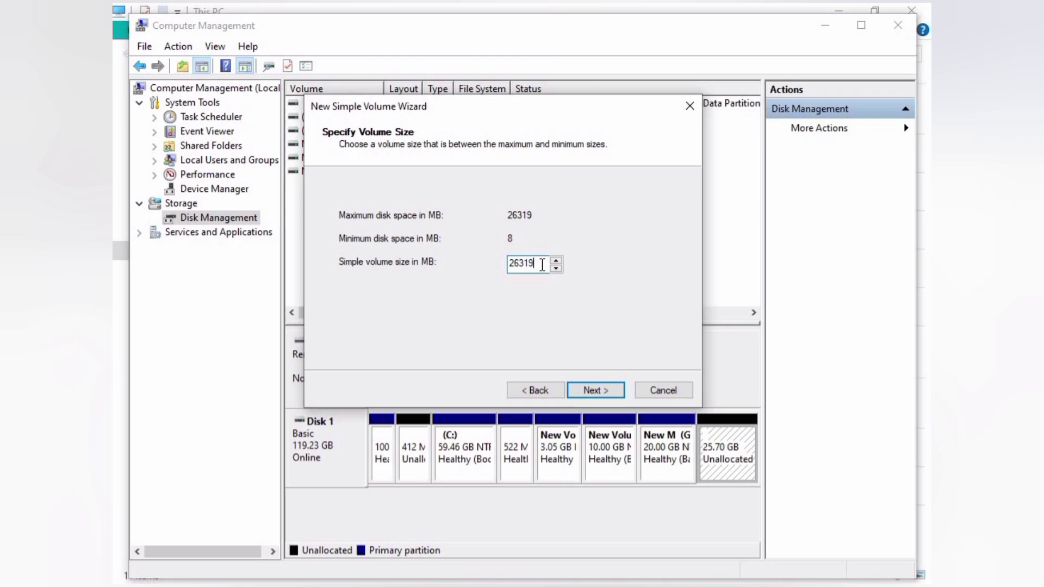
pyautogui.click(606, 387)
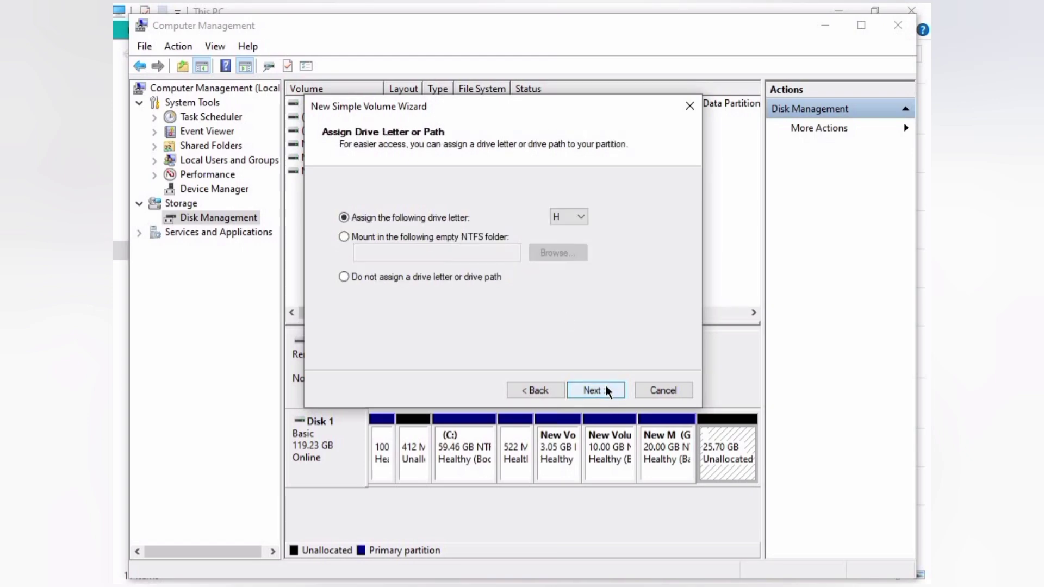
pyautogui.click(606, 390)
pyautogui.click(606, 390)
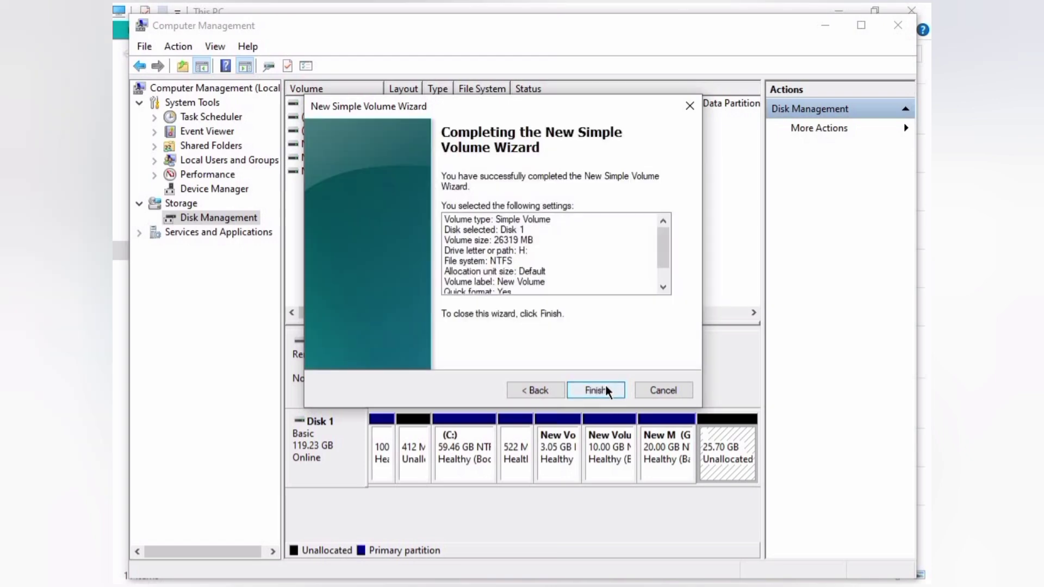
pyautogui.click(605, 390)
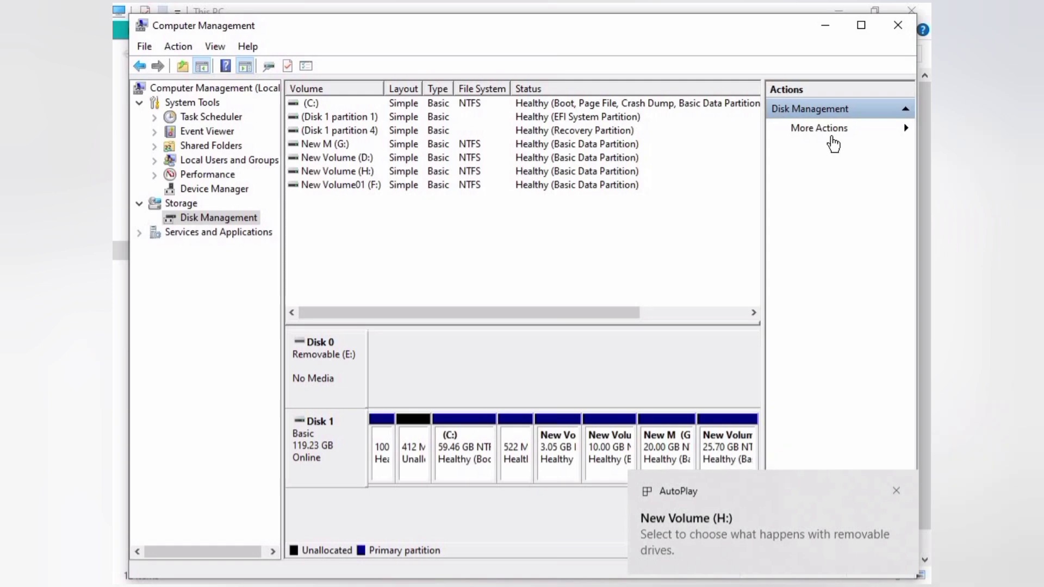
# Step: Check the new G and H drives in This PC, then minimize the window to return to the desktop
pyautogui.click(827, 25)
pyautogui.scroll(-1, 506, 514)
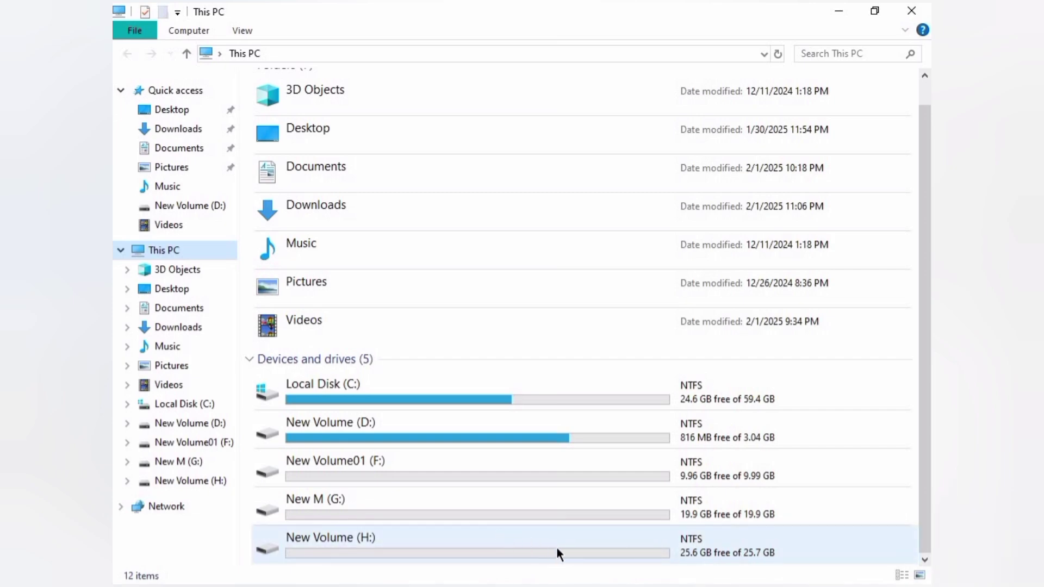
pyautogui.click(835, 10)
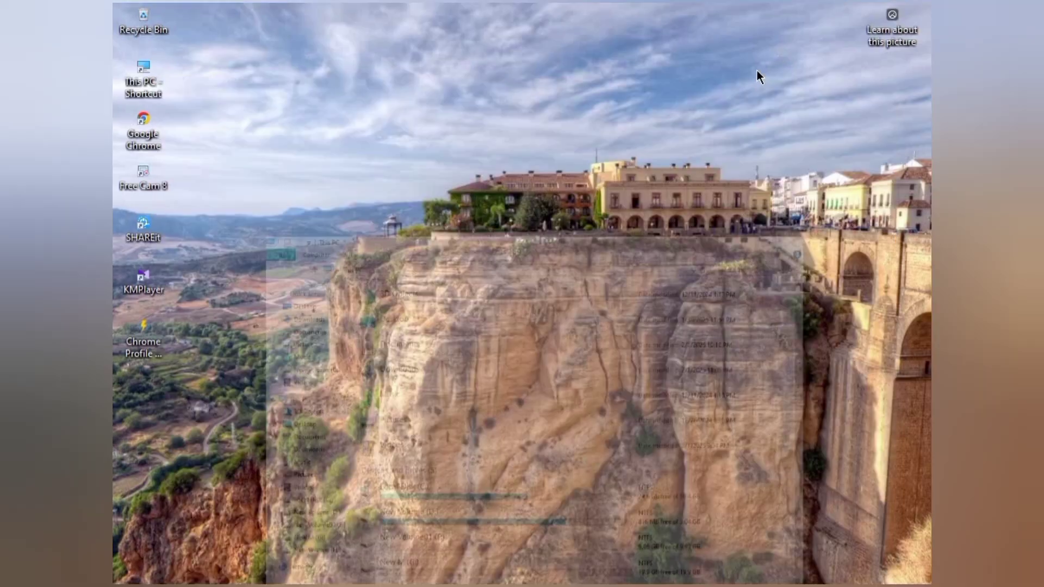